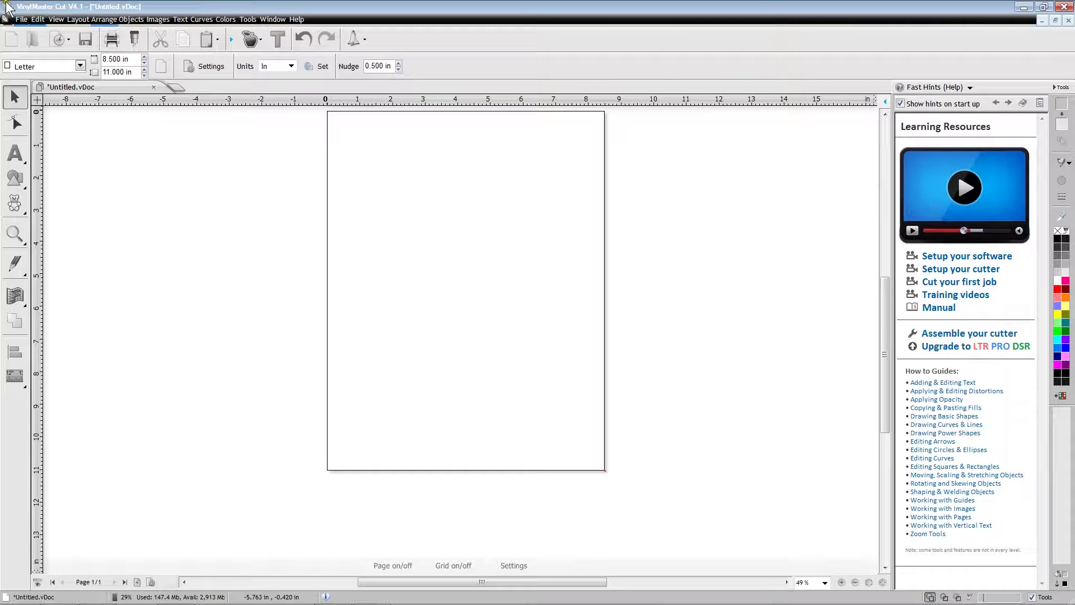
# Step: Import bird_PNG from Pictures and place it on the Letter page at 4.499 × 3.885 in
pyautogui.click(23, 20)
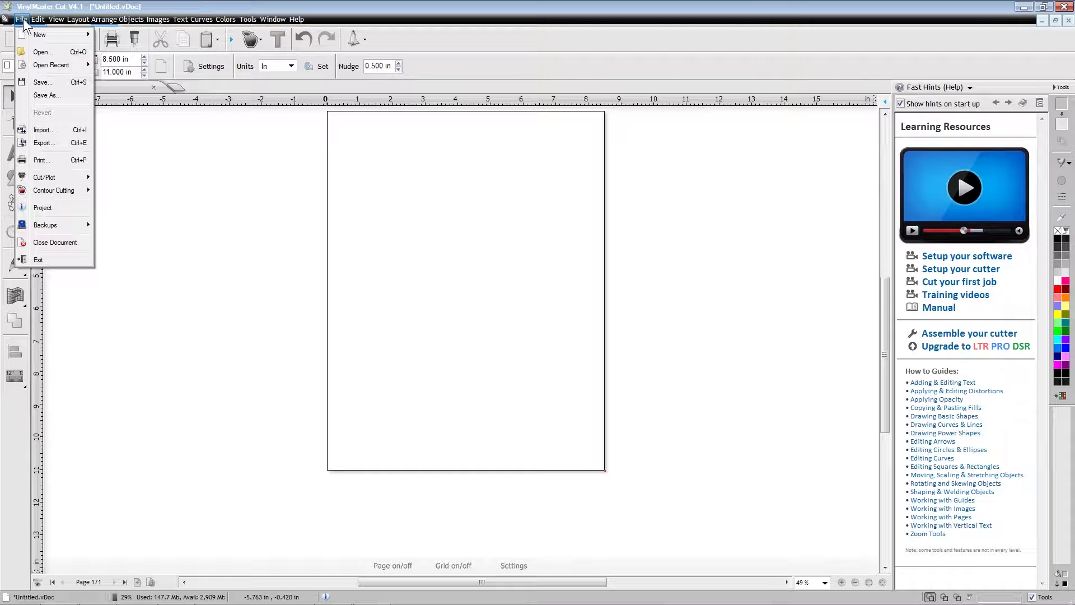
pyautogui.click(69, 130)
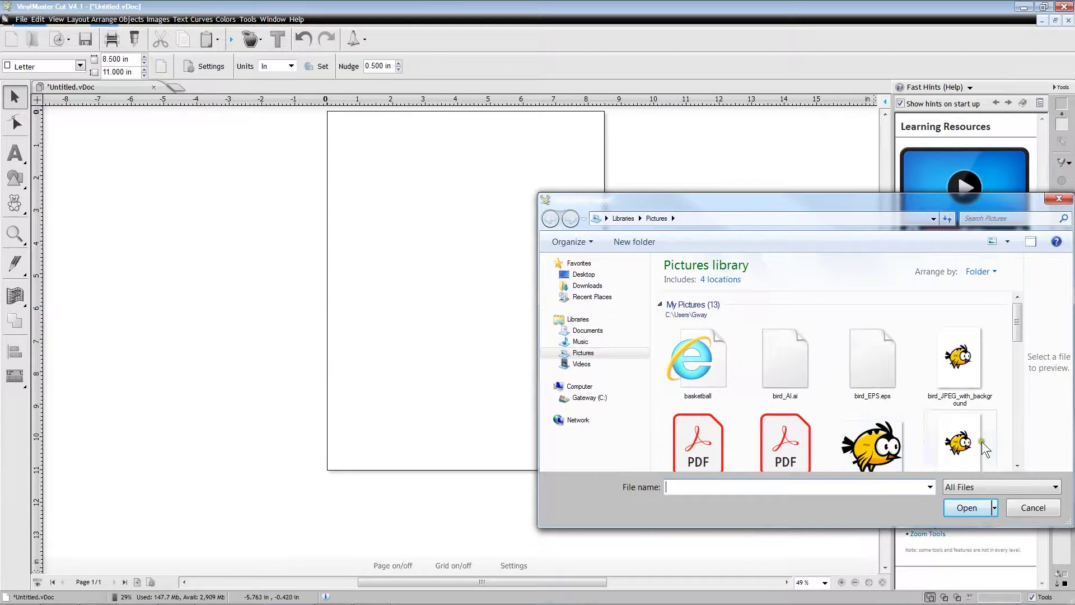
pyautogui.click(1016, 466)
pyautogui.click(1017, 466)
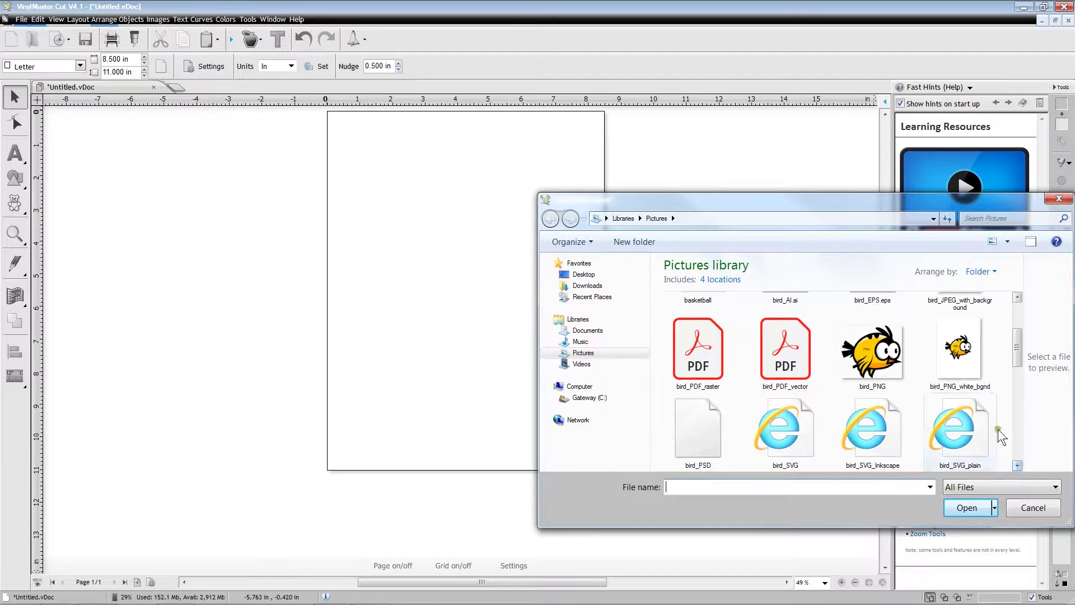
pyautogui.click(882, 370)
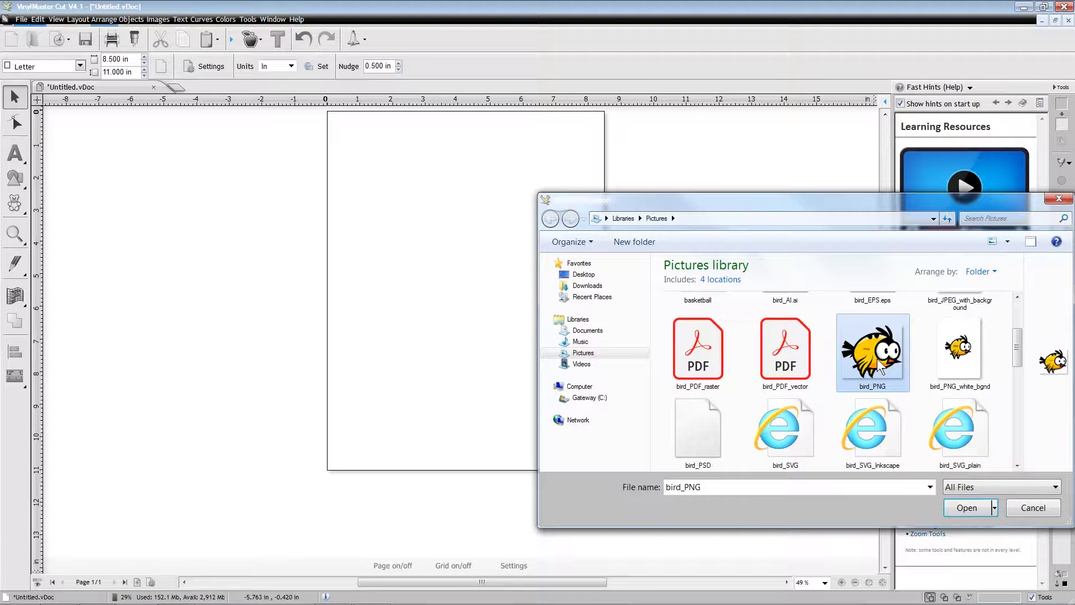
pyautogui.click(973, 509)
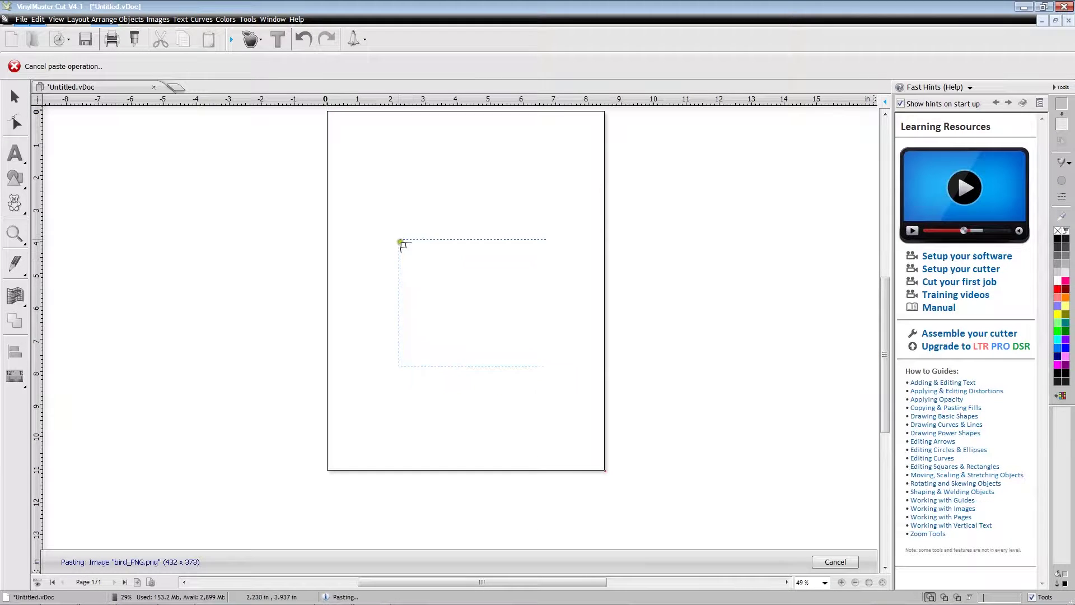
pyautogui.click(388, 220)
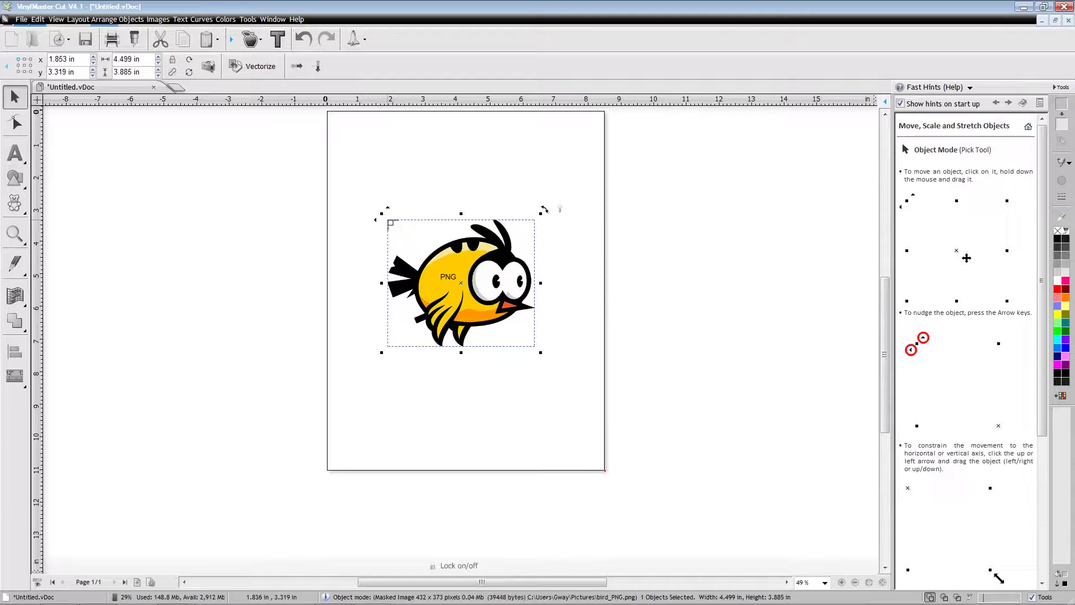
# Step: Run the Contour Cut Wizard, preview print, cut and both views, then build the bird's contour
pyautogui.click(262, 45)
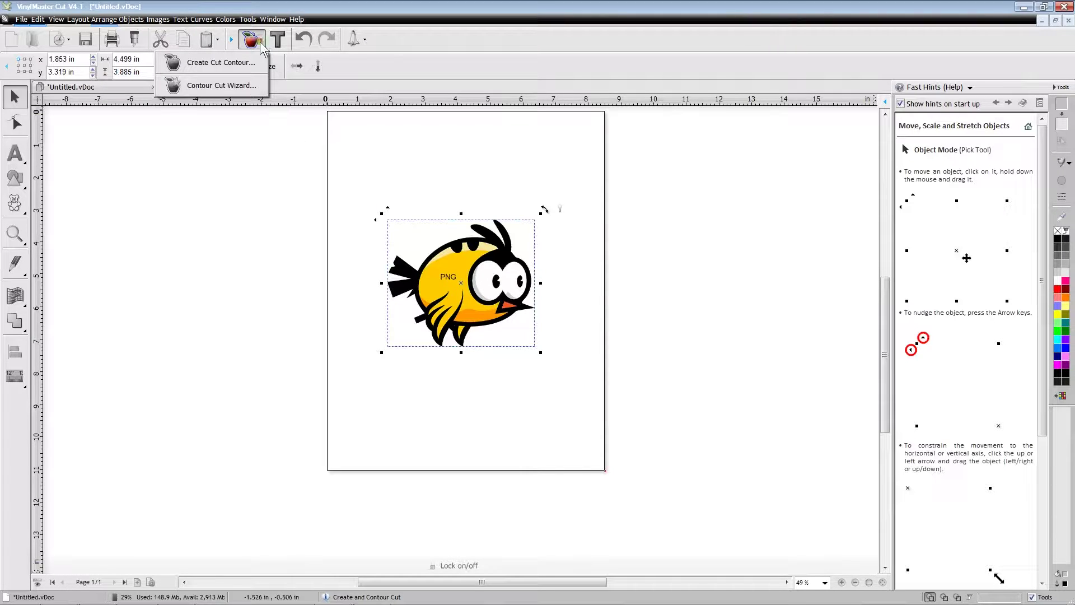
pyautogui.click(224, 85)
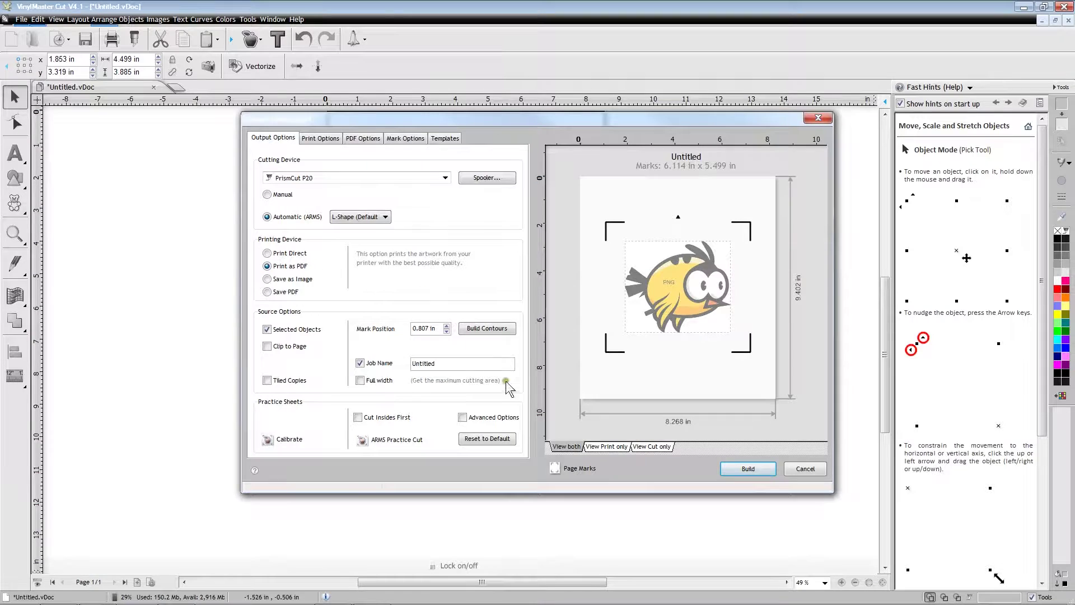
pyautogui.click(612, 449)
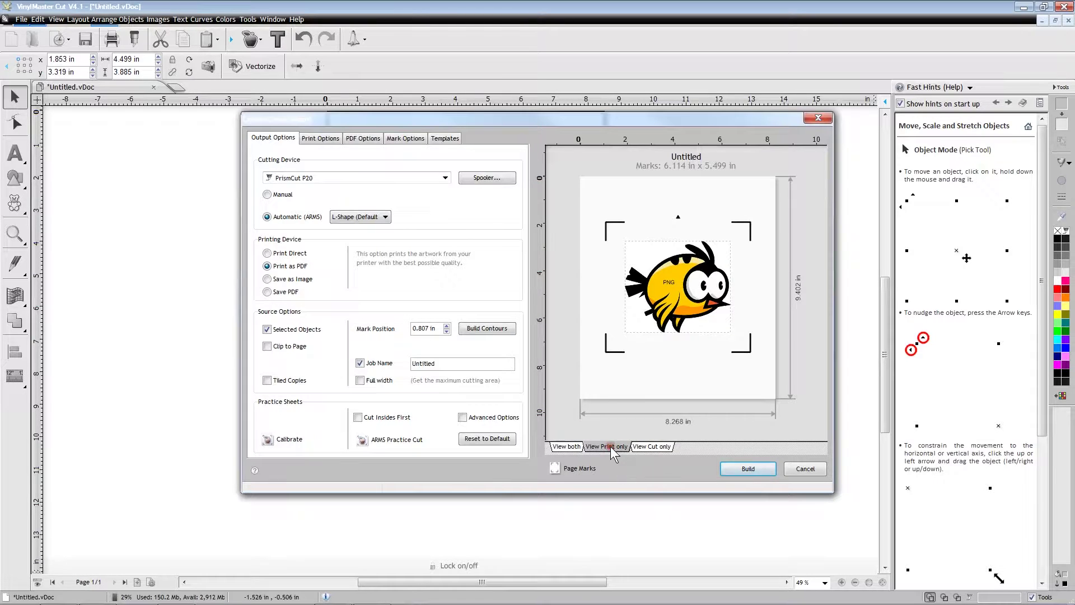
pyautogui.click(655, 449)
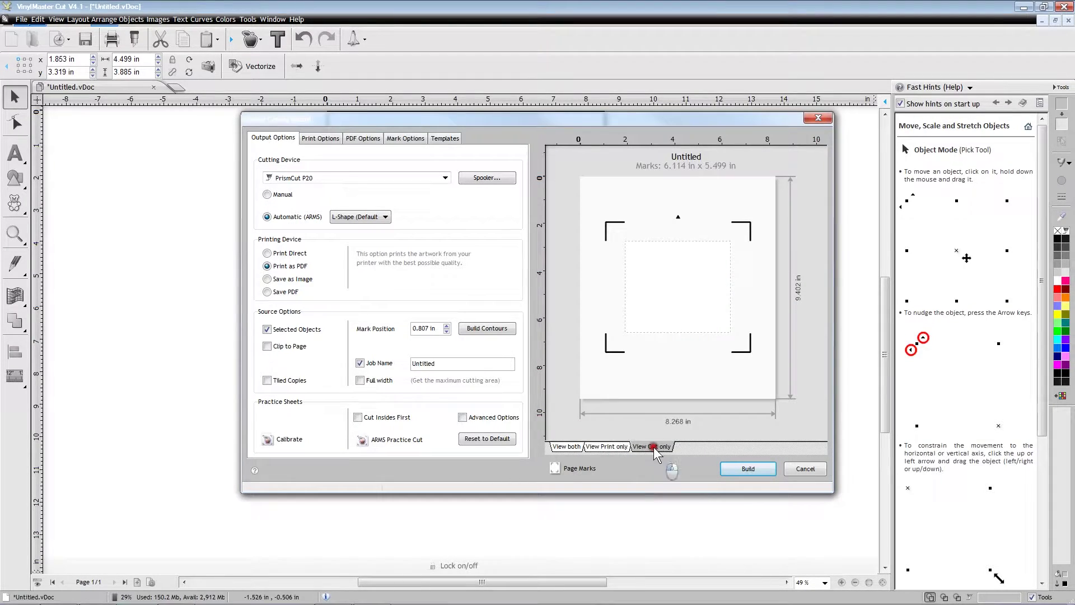
pyautogui.click(576, 449)
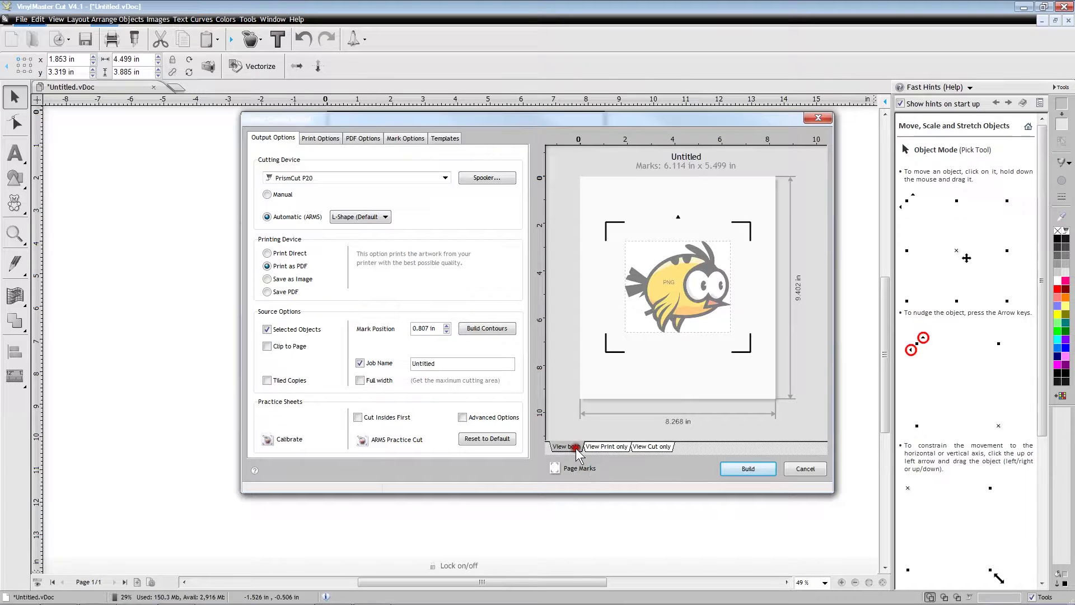
pyautogui.click(743, 470)
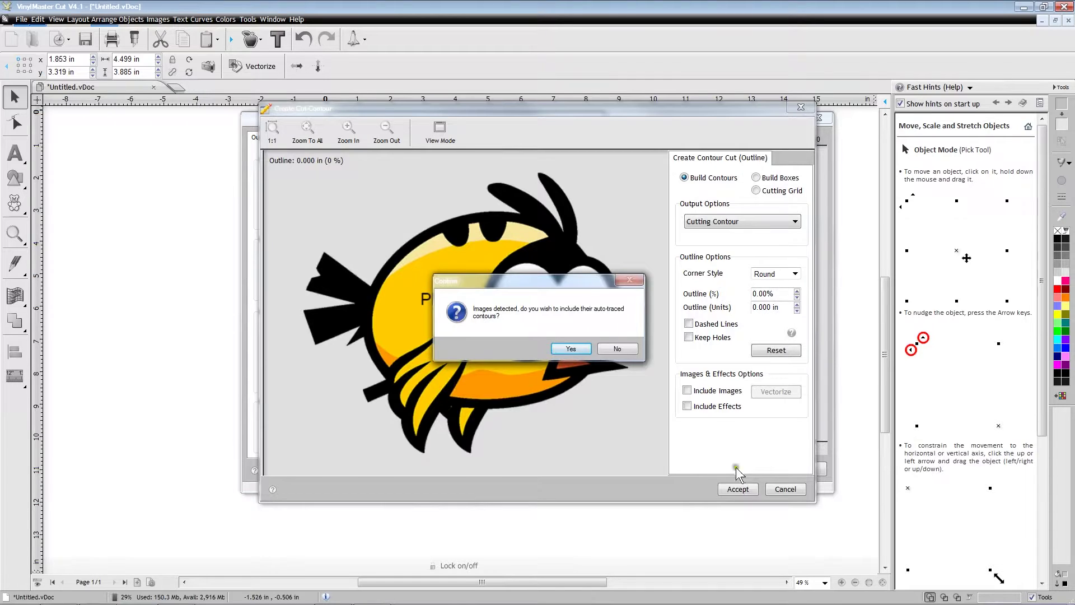
# Step: Auto-trace the bird with Keep Holes on (50% smoothing, min size 23) and apply the contour
pyautogui.click(571, 349)
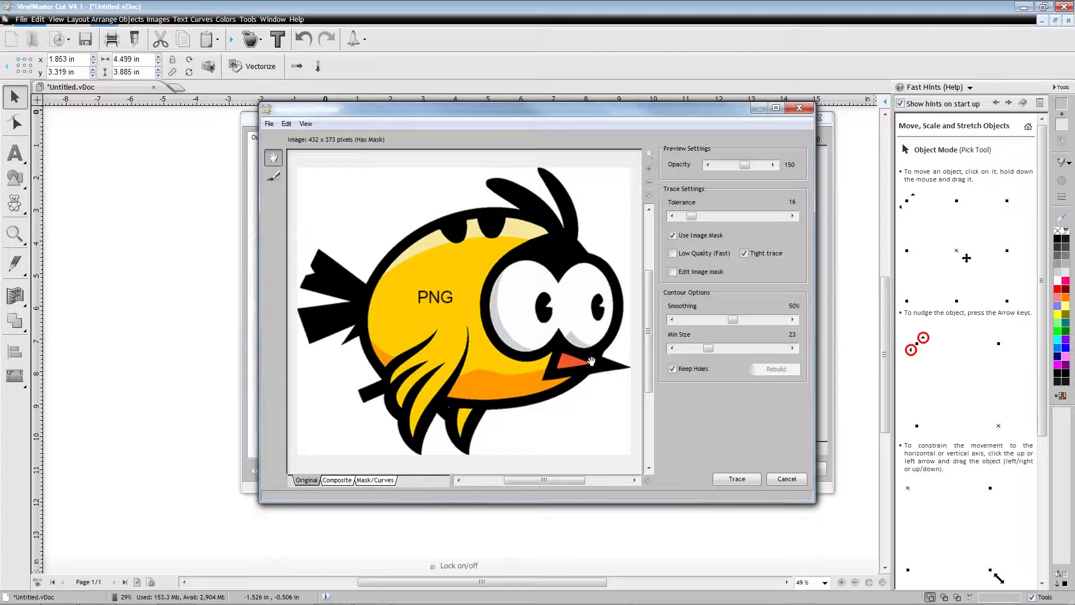
pyautogui.click(737, 479)
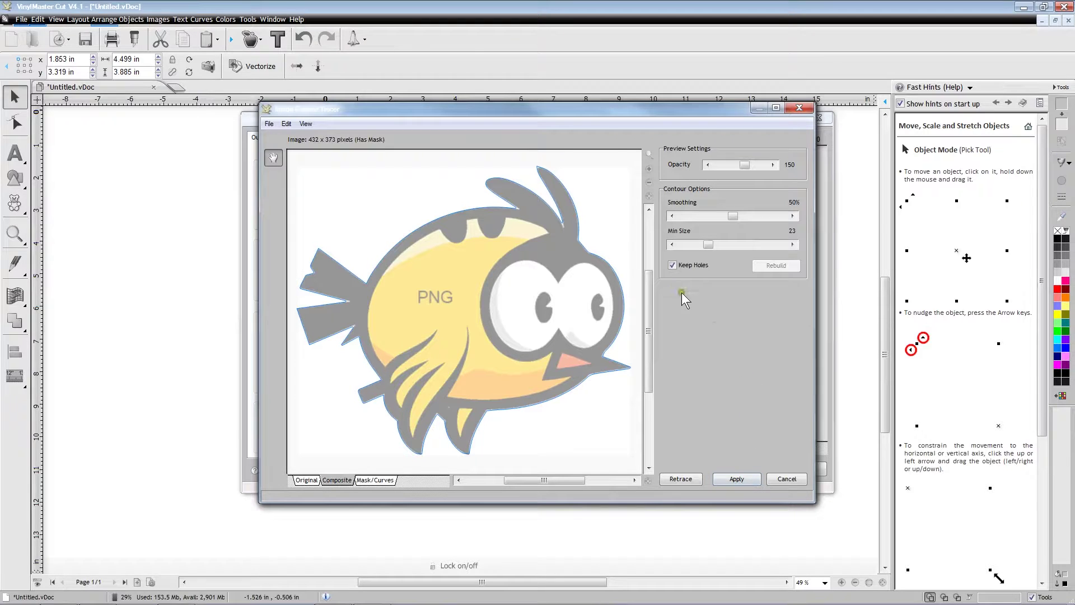
pyautogui.click(672, 265)
pyautogui.click(674, 267)
pyautogui.click(737, 479)
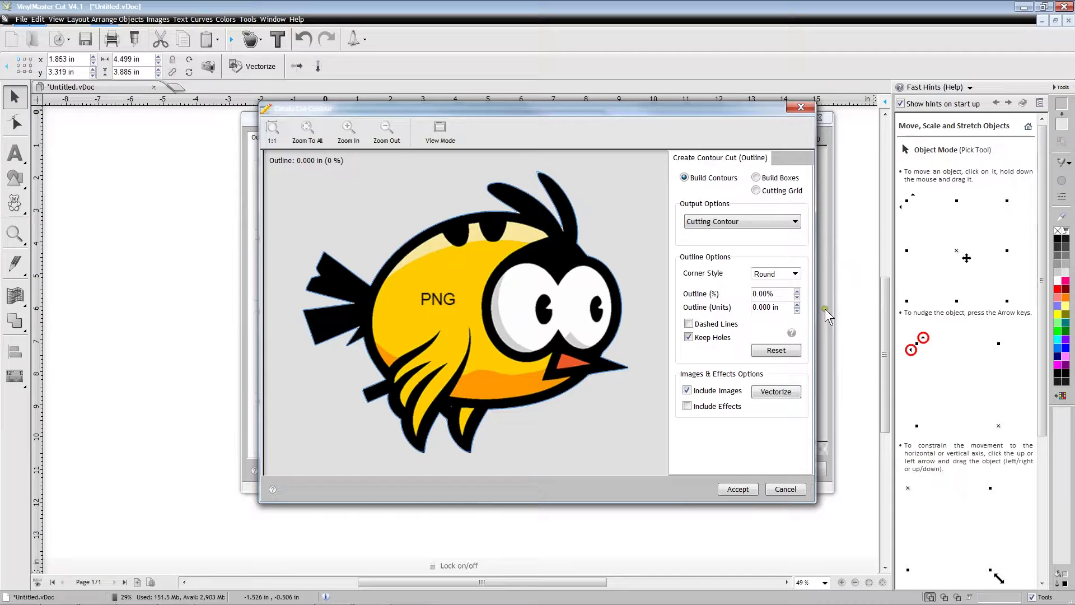
# Step: Set the bird's contour outline offset to 3.00% (0.117 in) and accept it
pyautogui.click(797, 291)
pyautogui.click(796, 292)
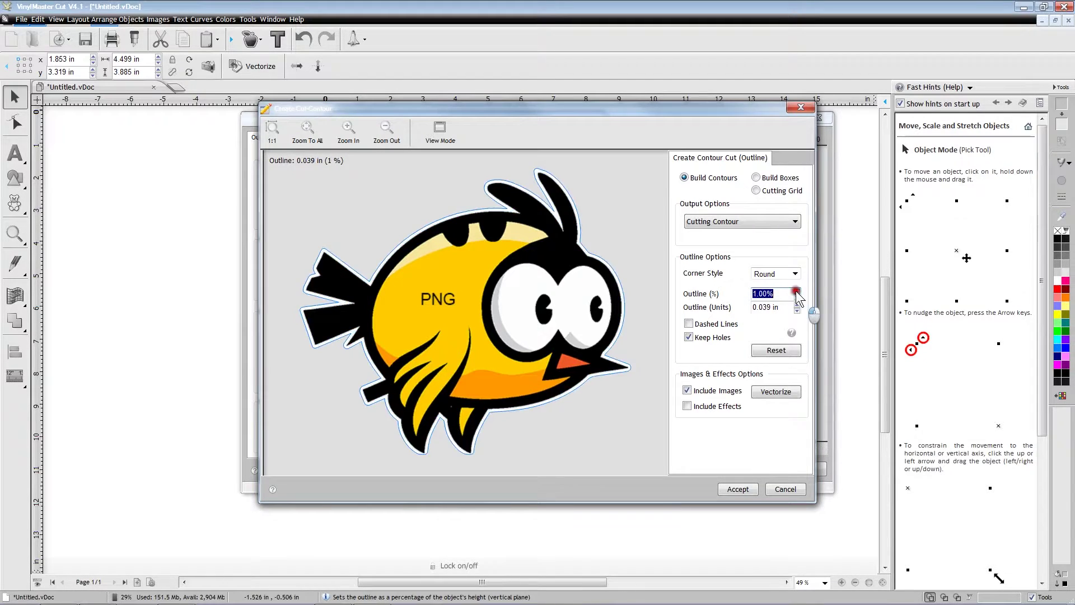
pyautogui.click(797, 292)
pyautogui.click(797, 292)
pyautogui.click(797, 292)
pyautogui.click(797, 292)
pyautogui.click(797, 292)
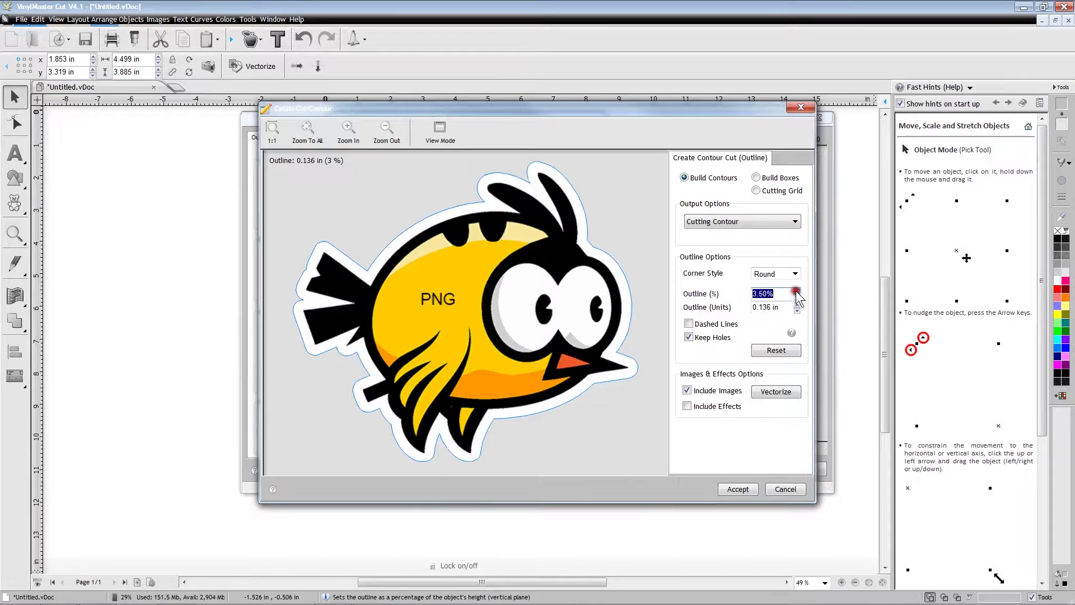
pyautogui.click(796, 291)
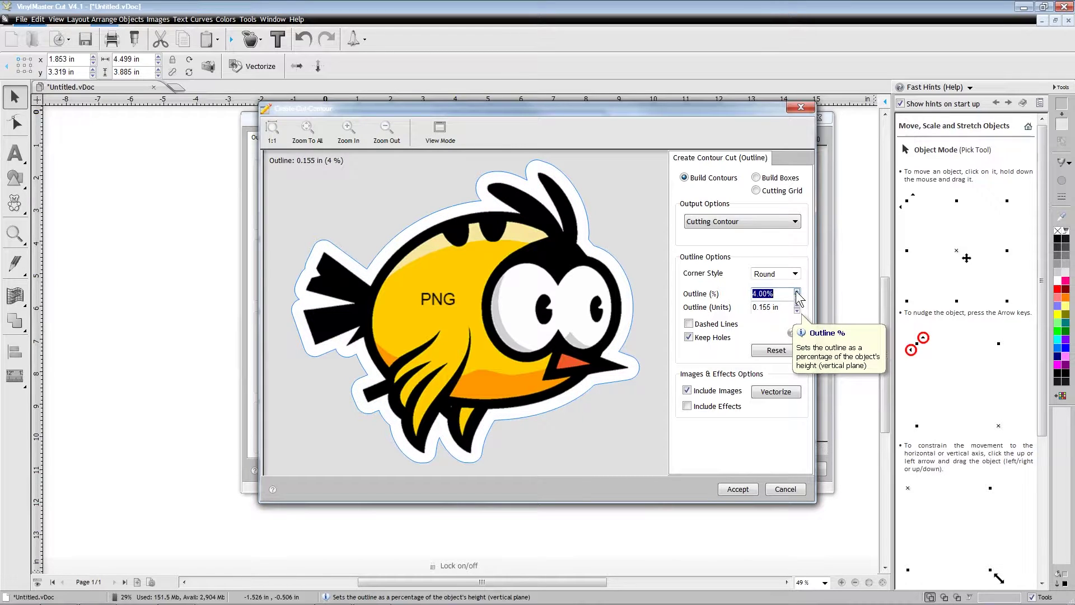
pyautogui.click(797, 298)
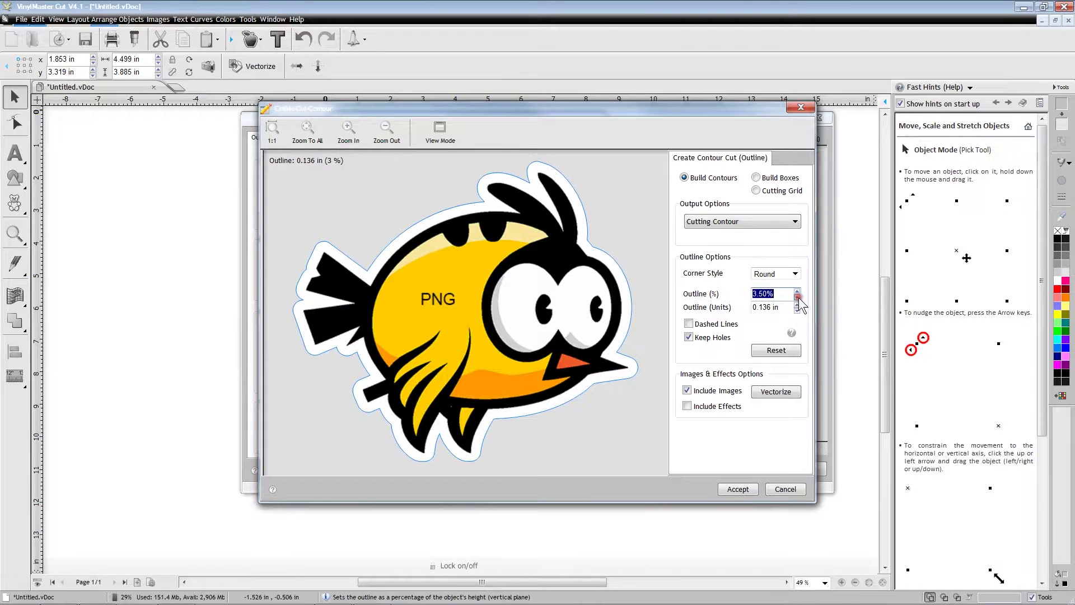
pyautogui.click(797, 297)
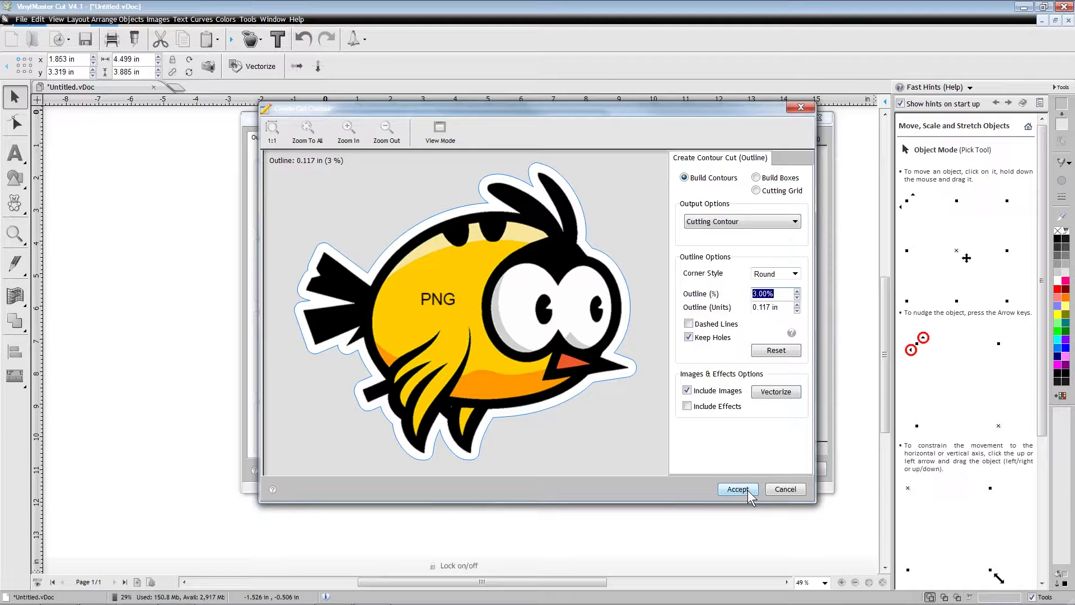
pyautogui.click(749, 491)
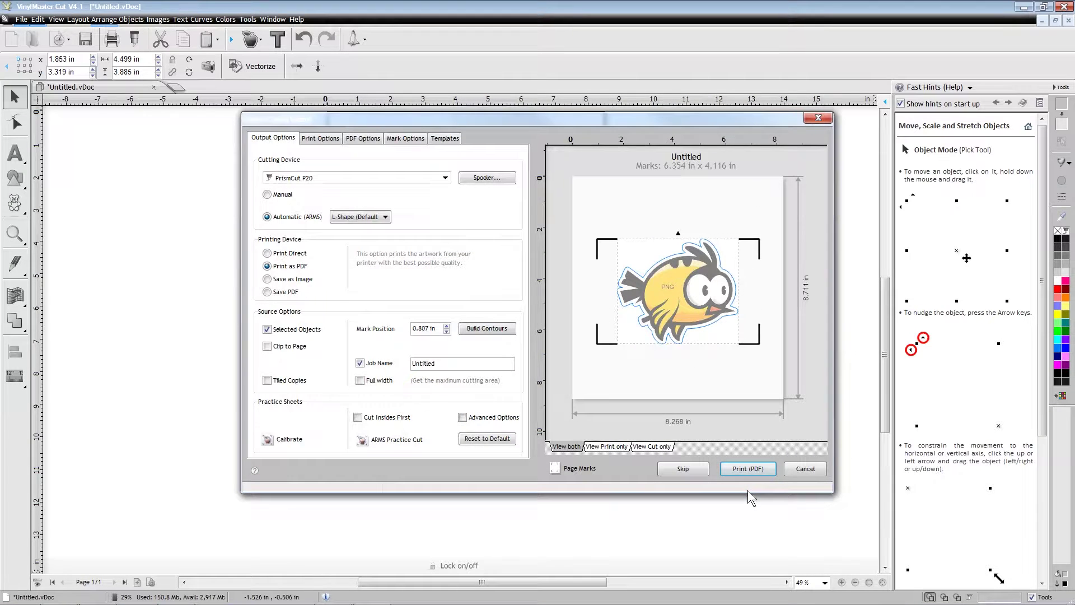
# Step: Check the print, cut and combined previews, then print the job to PDF as VMX-tmp00.pdf
pyautogui.click(612, 448)
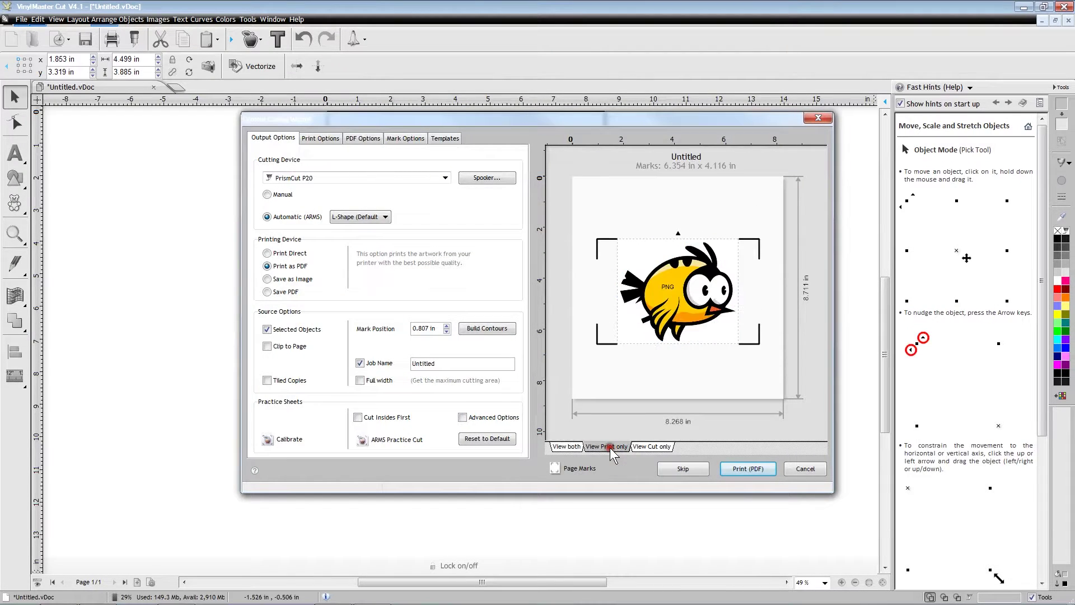
pyautogui.click(659, 447)
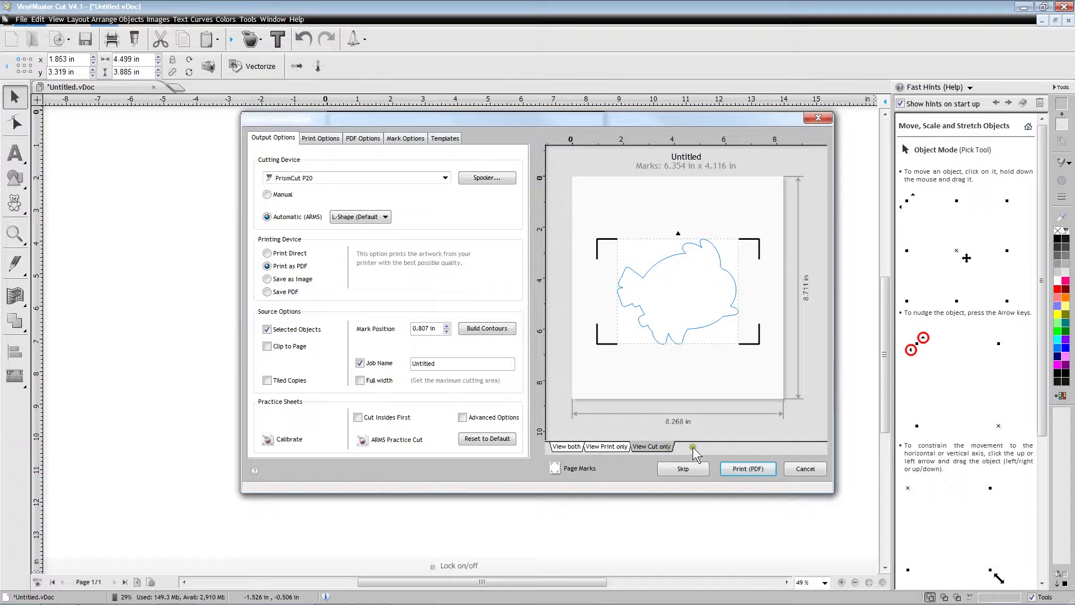
pyautogui.click(567, 447)
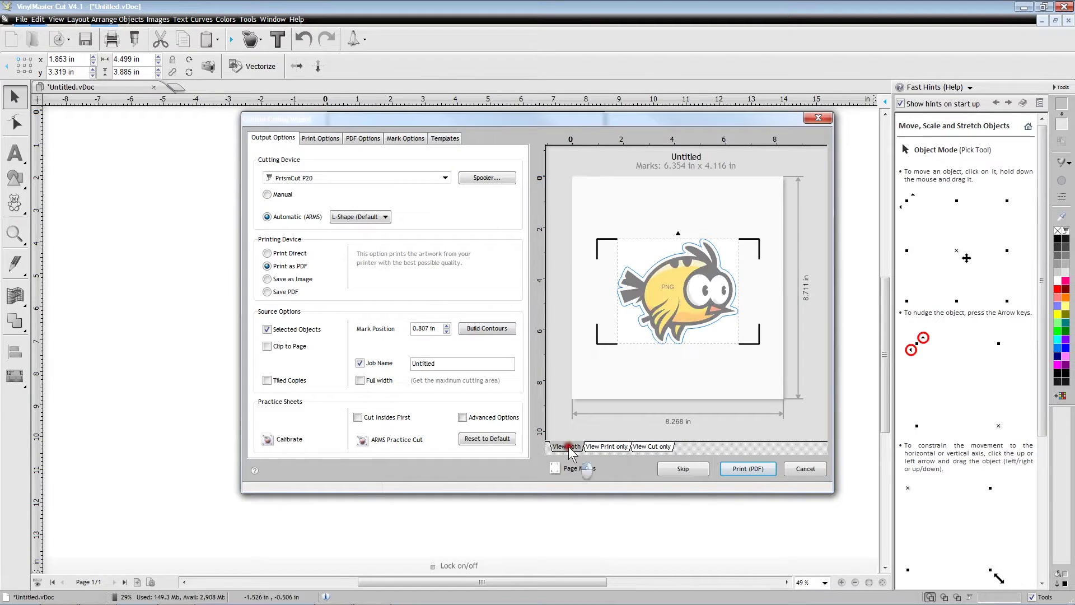
pyautogui.click(764, 471)
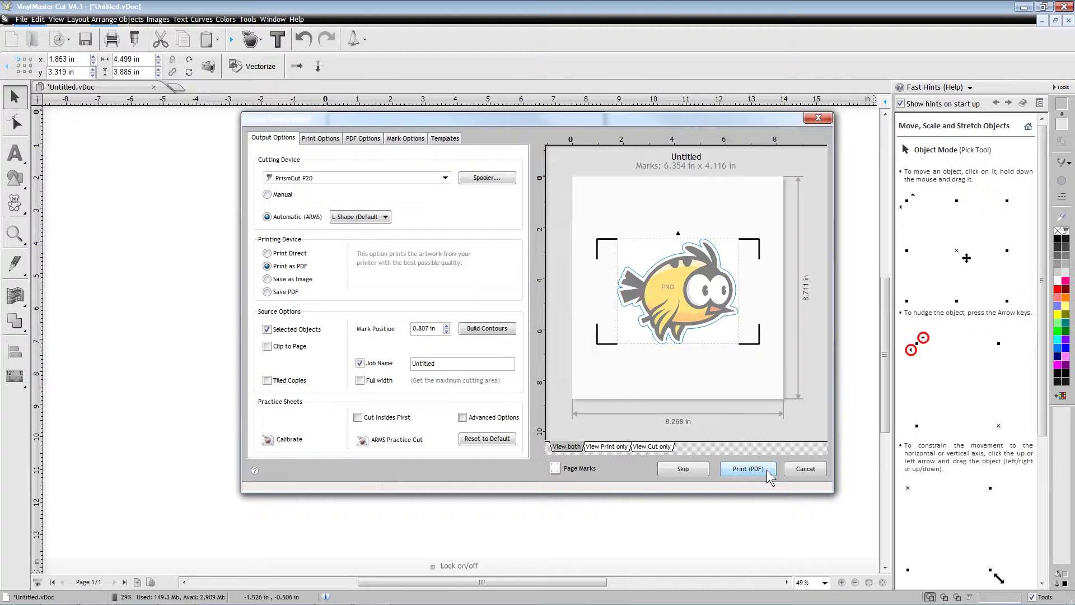
pyautogui.click(768, 475)
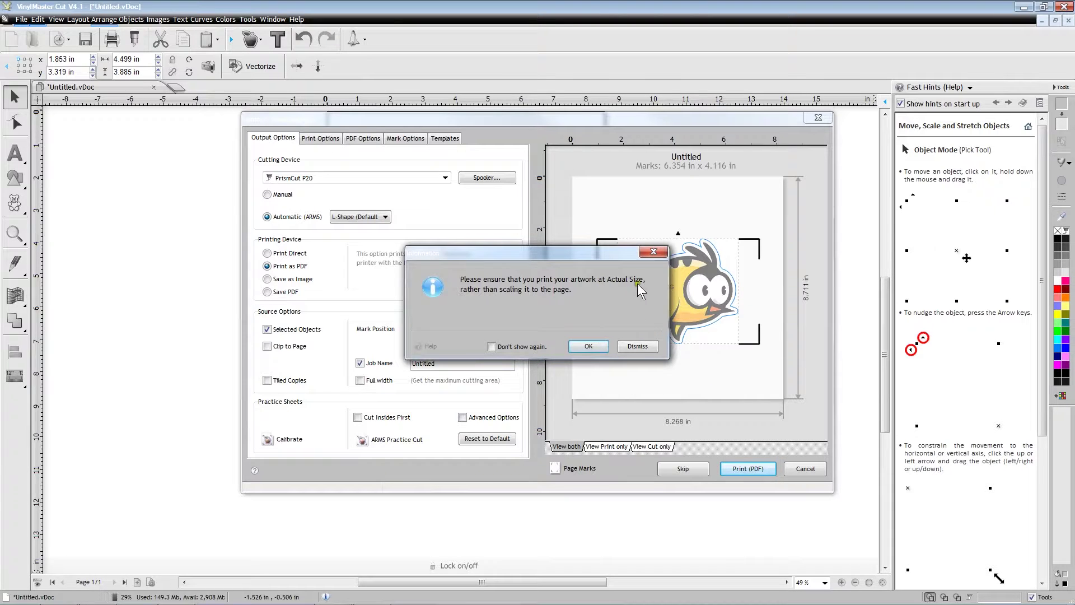
pyautogui.click(589, 346)
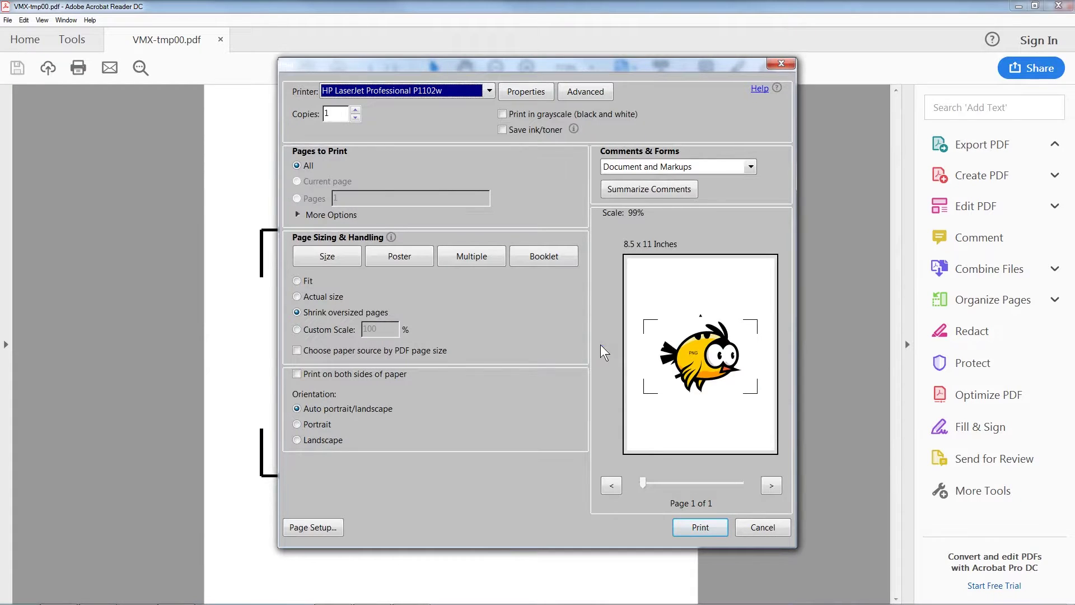
# Step: Print the bird page from Acrobat Reader at Actual size
pyautogui.click(298, 298)
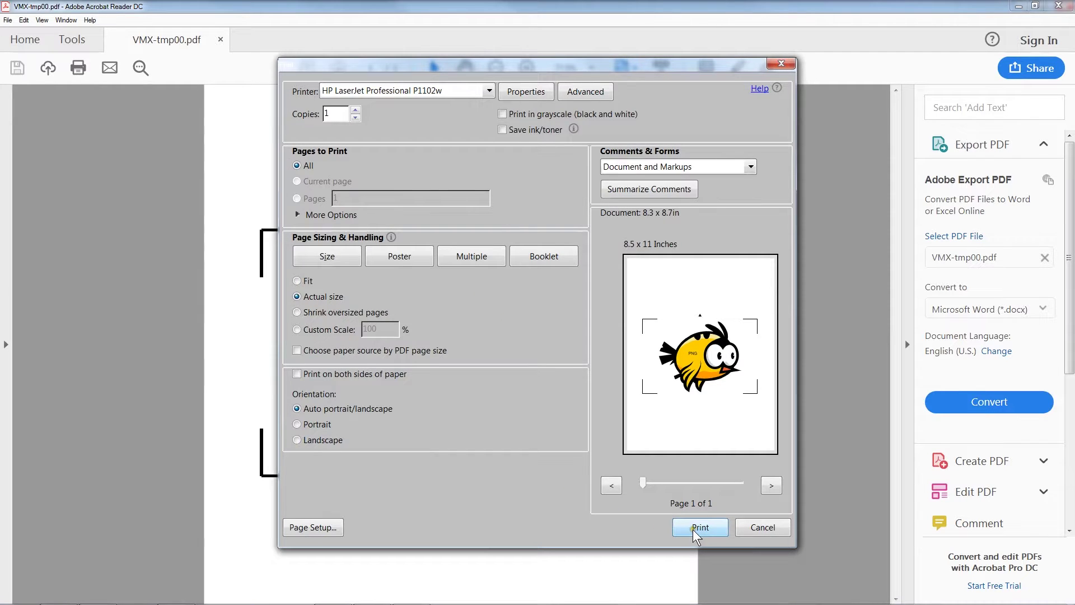
pyautogui.click(720, 531)
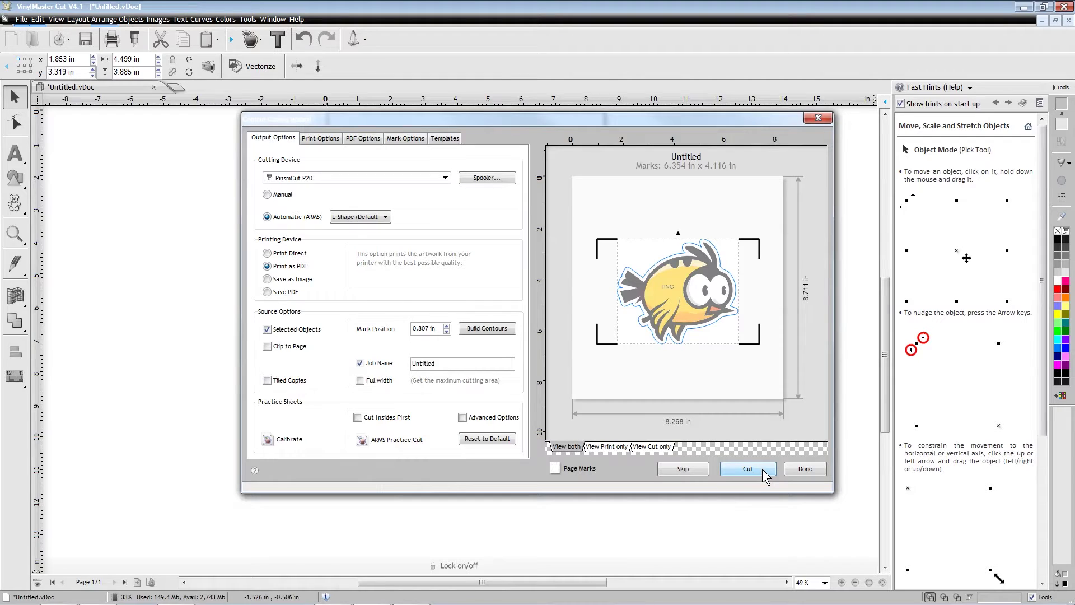
# Step: Send the Contour Cut: Untitled job to the cutter and move past the positioning step
pyautogui.click(764, 471)
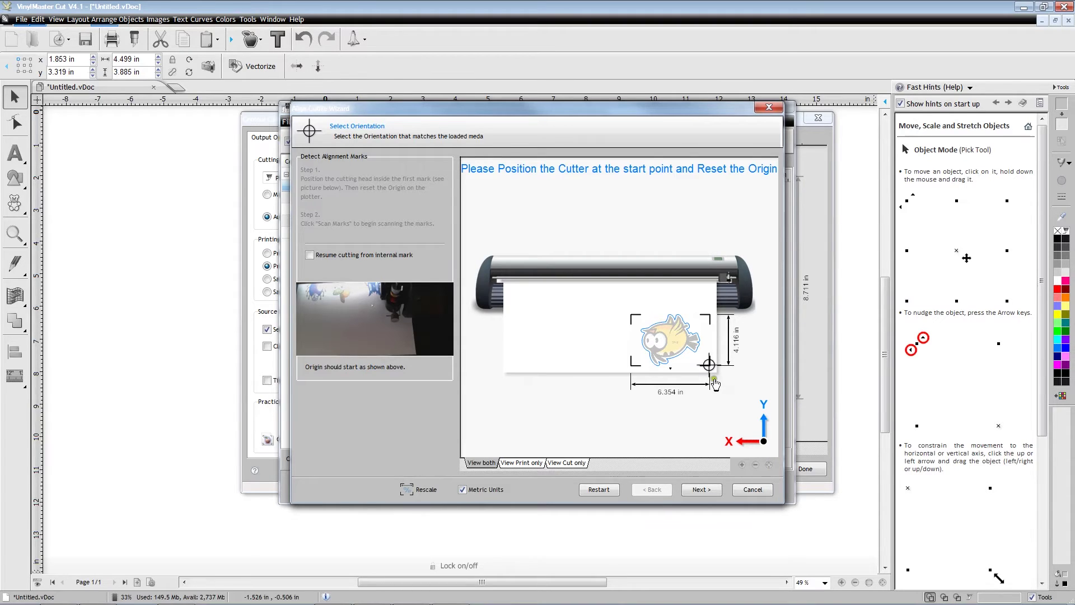
pyautogui.click(710, 489)
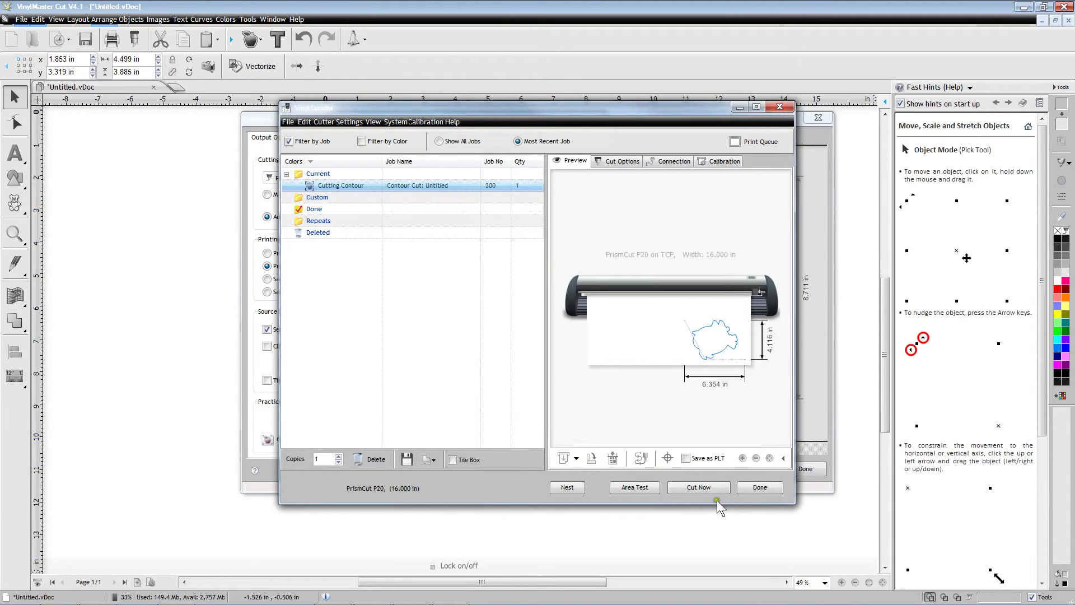